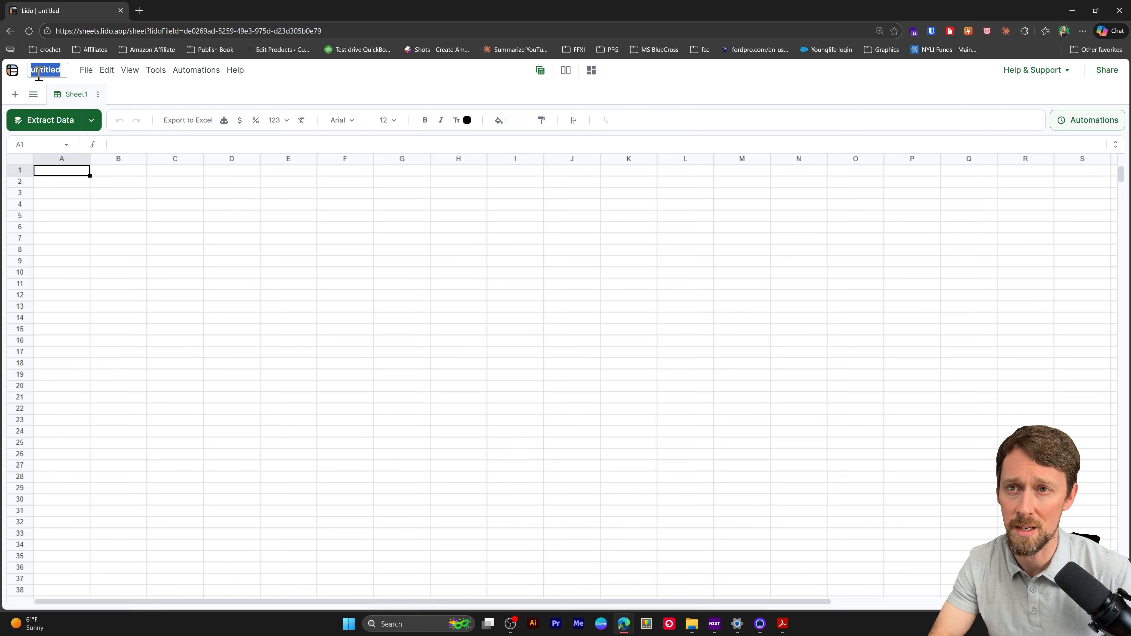
Rename the untitled file as Invoice PDF and upload 03 PDF Invoice 1.pdf for data extraction
key("Return")
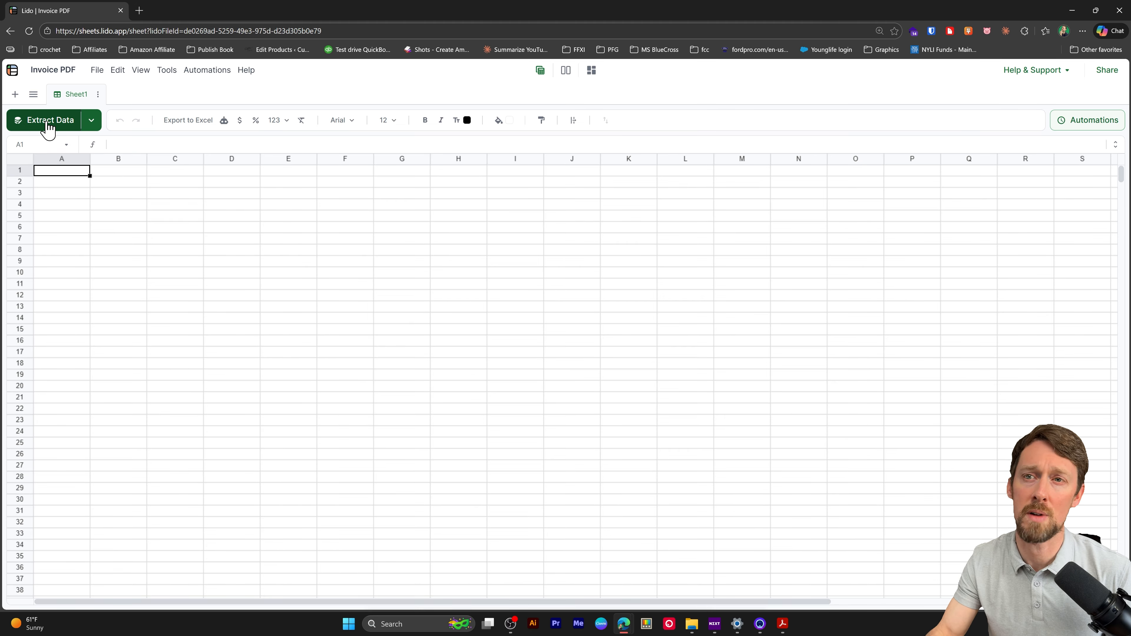
left_click(78, 95)
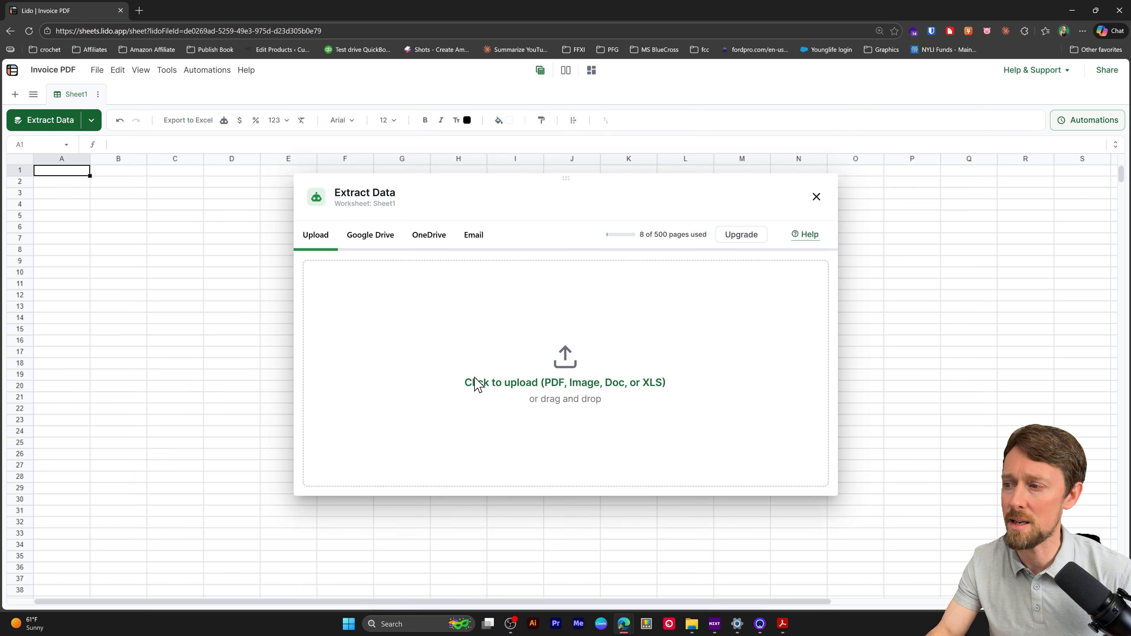
left_click(556, 386)
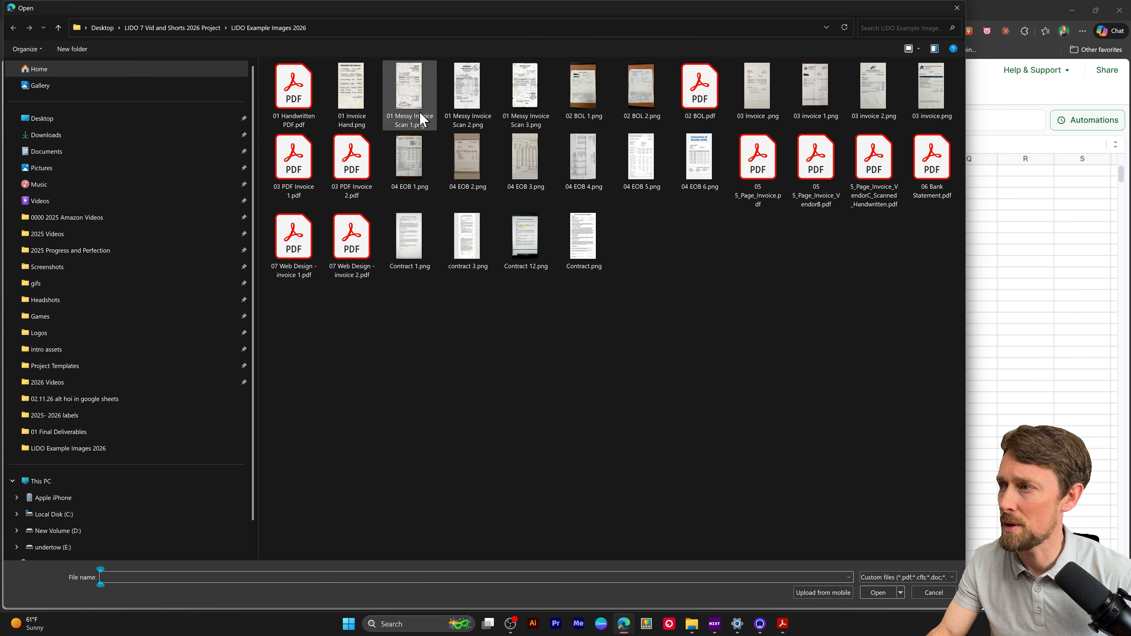
double_click(299, 169)
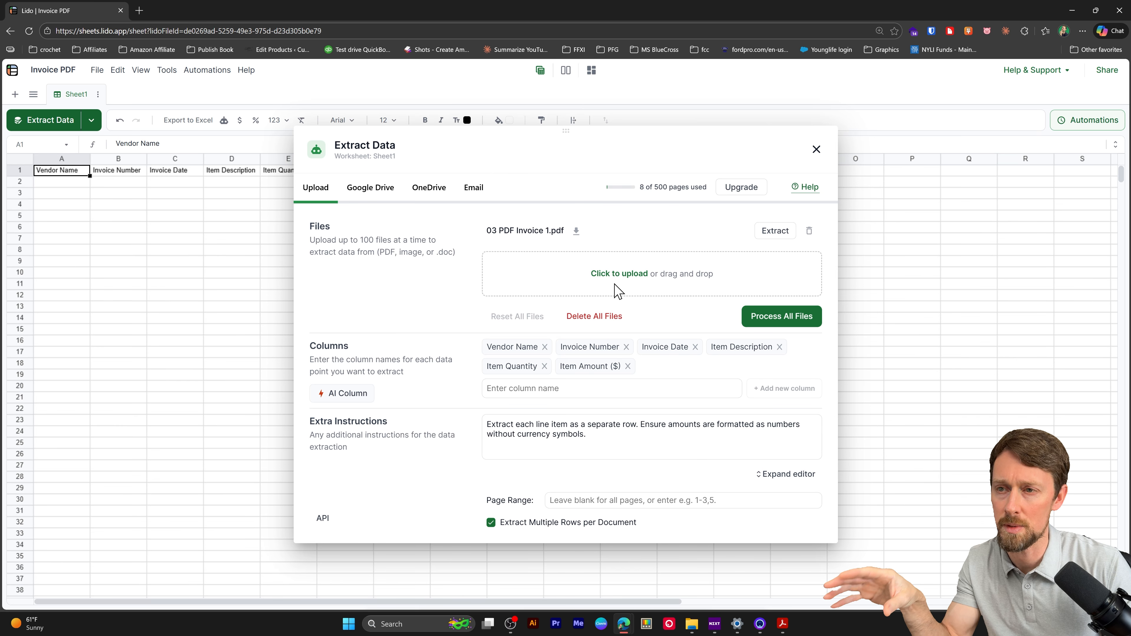
Remove the Invoice Number extraction column and add it again as the last column
left_click_drag(548, 128, 692, 129)
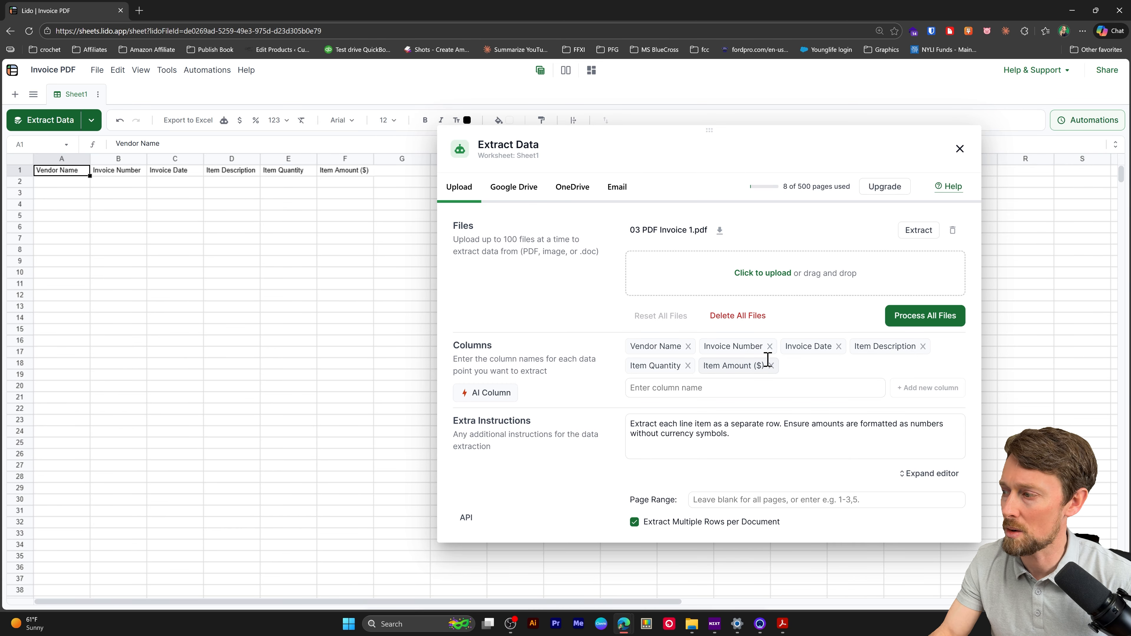
left_click(770, 346)
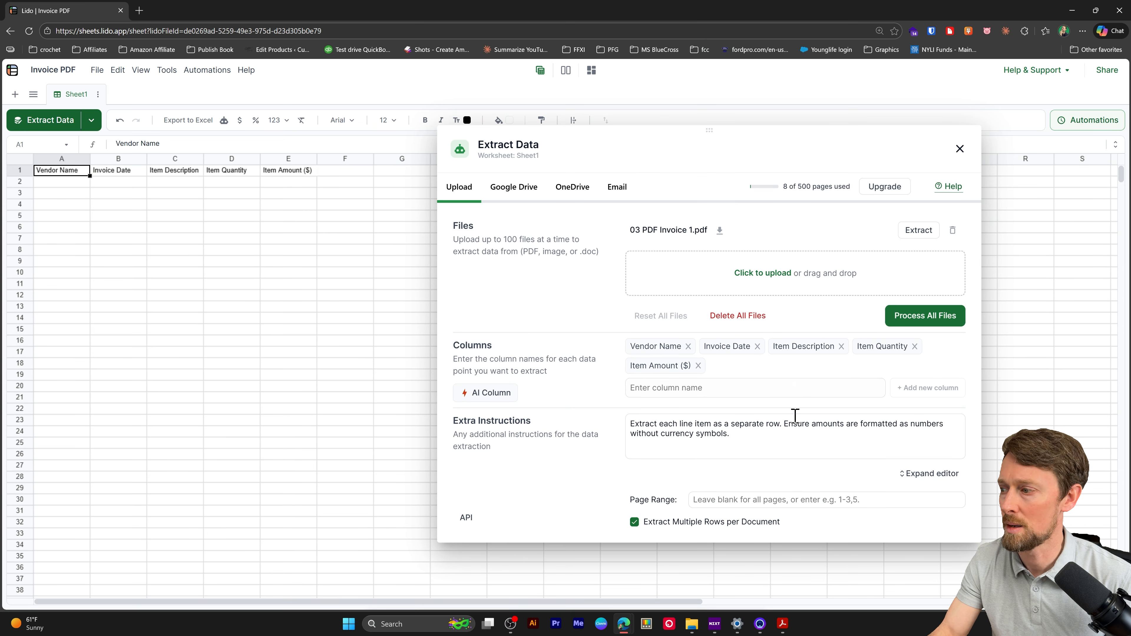
left_click(754, 382)
type("Invoice Number")
key("Return")
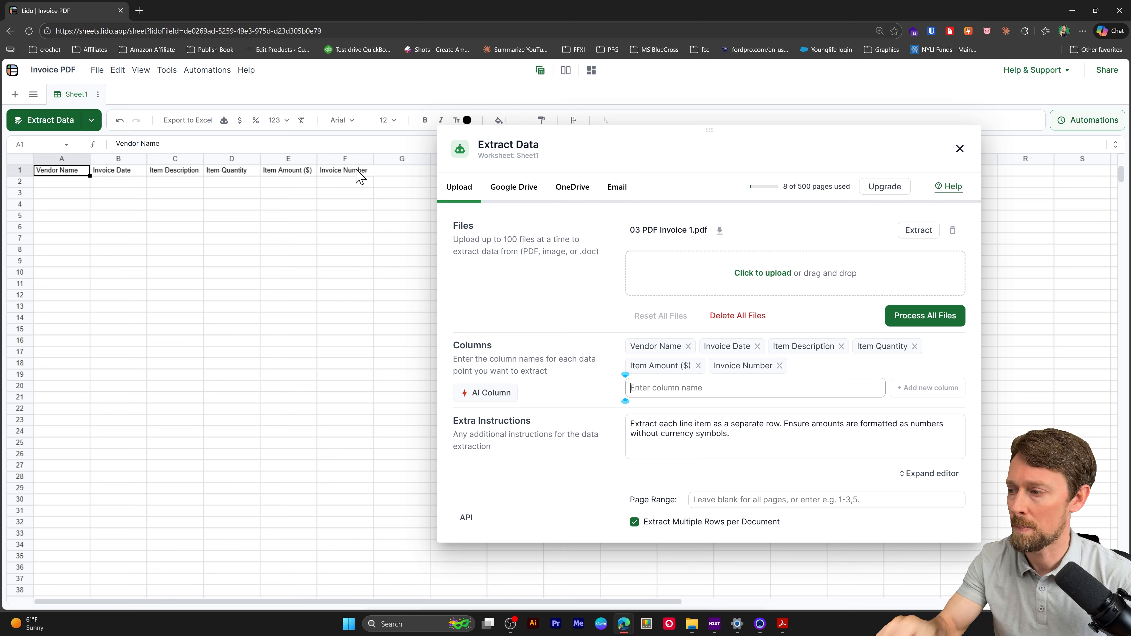
Clear the extra instructions for the extraction and process all uploaded files
left_click(730, 440)
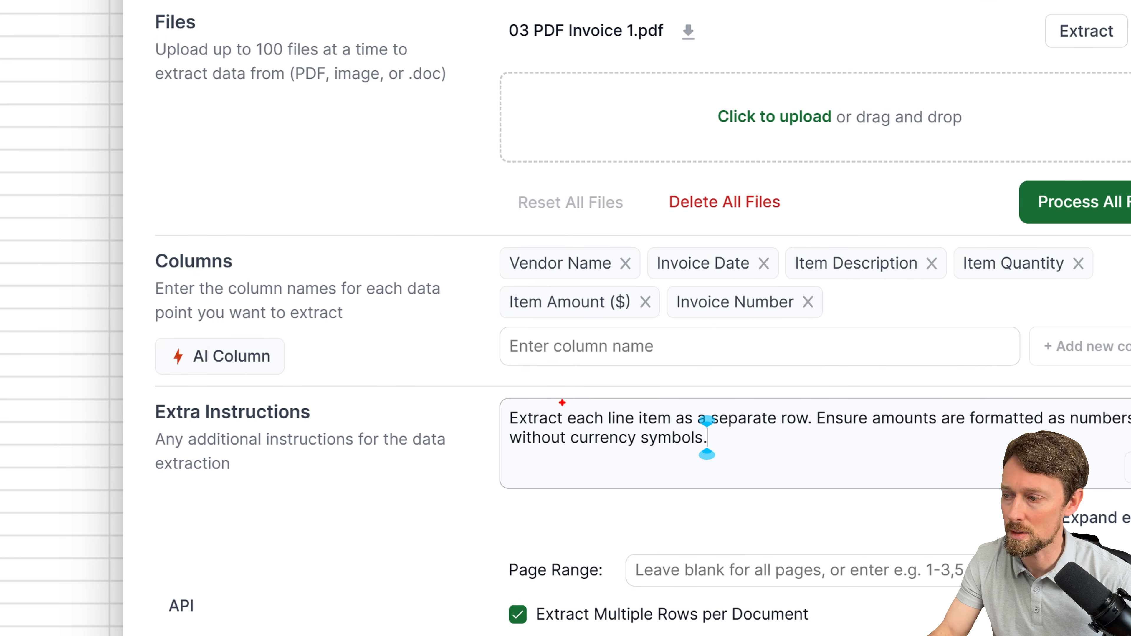
mouse_move(465, 384)
left_mouse_down()
mouse_move(701, 470)
mouse_move(1130, 515)
left_mouse_up()
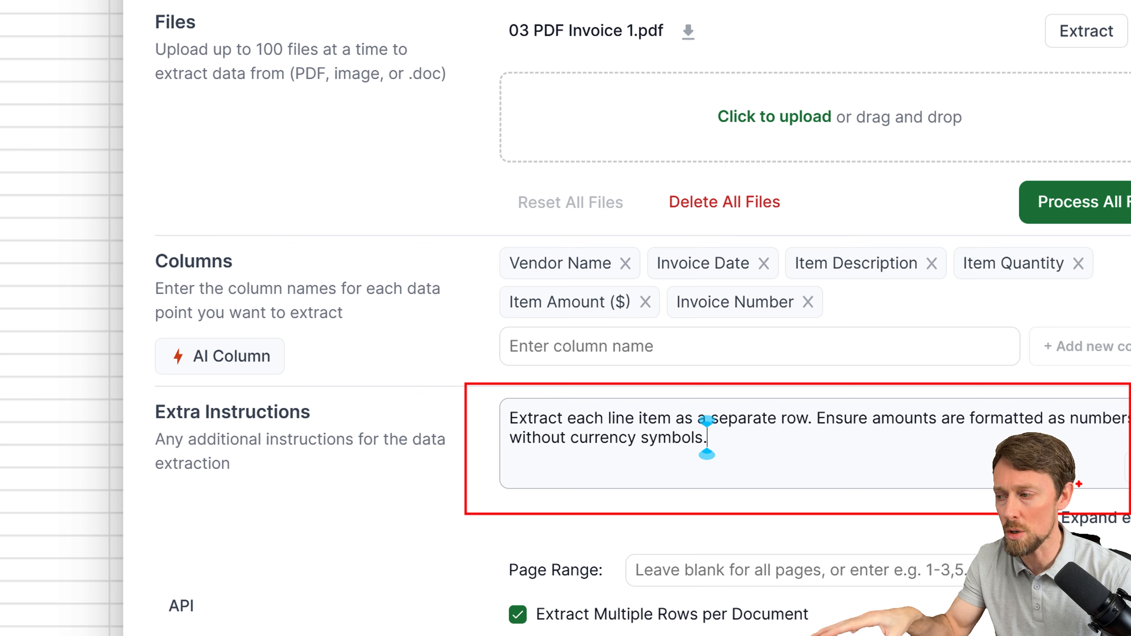
key("Escape")
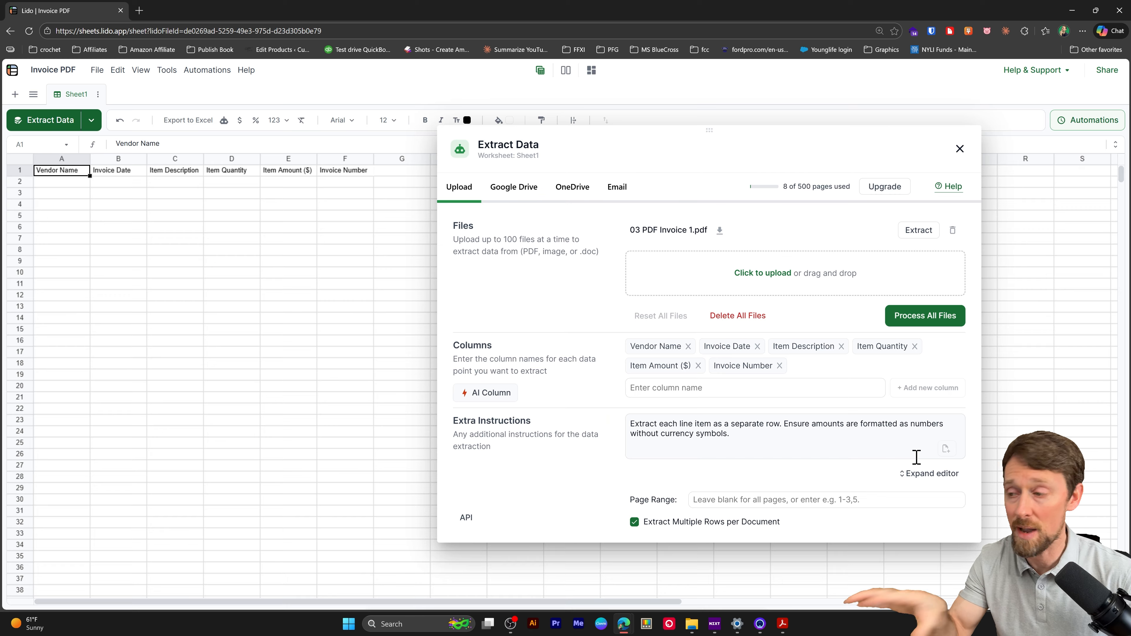
triple_click(724, 436)
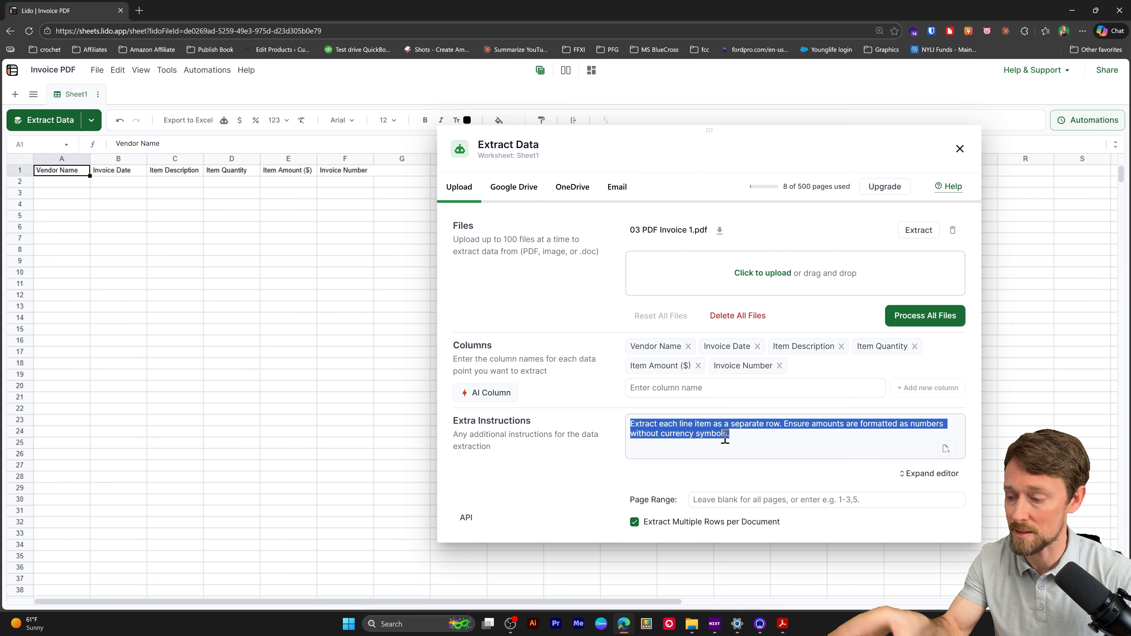
key("BackSpace")
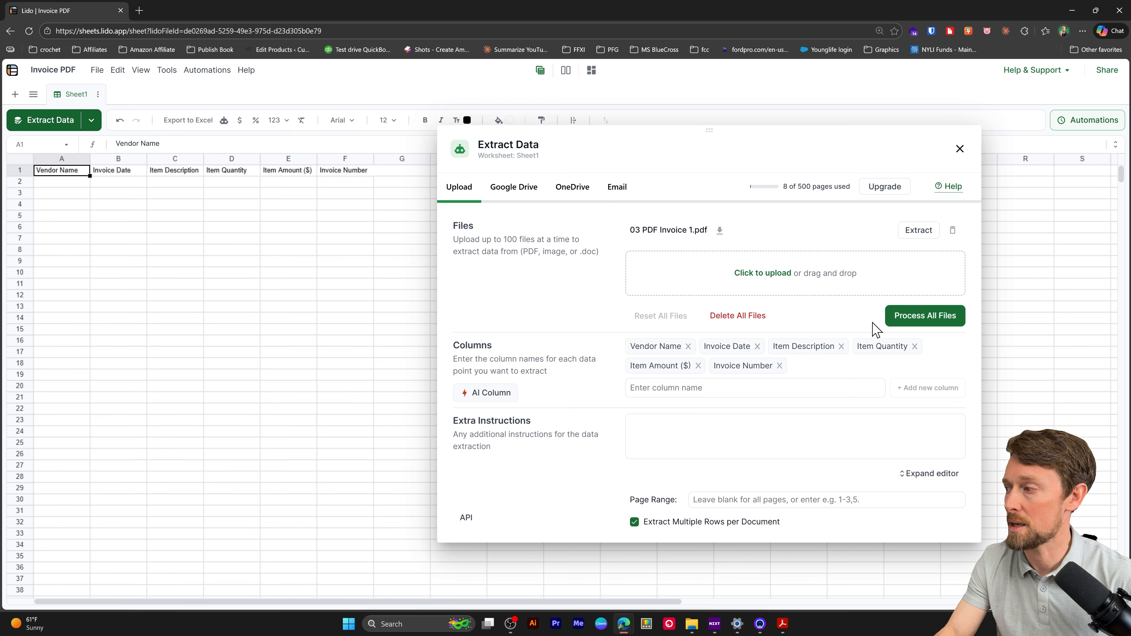
left_click(926, 317)
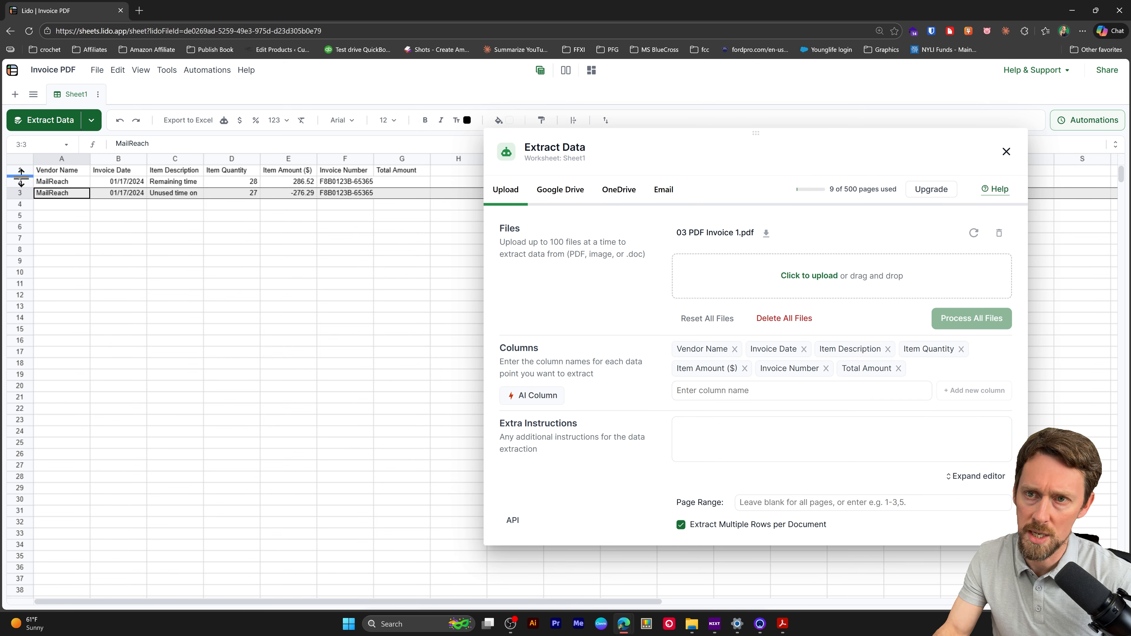
Clear the extracted data in rows 2 and 3 and run the extraction of 03 PDF Invoice 1.pdf again
left_click_drag(19, 182, 19, 192)
key("Delete")
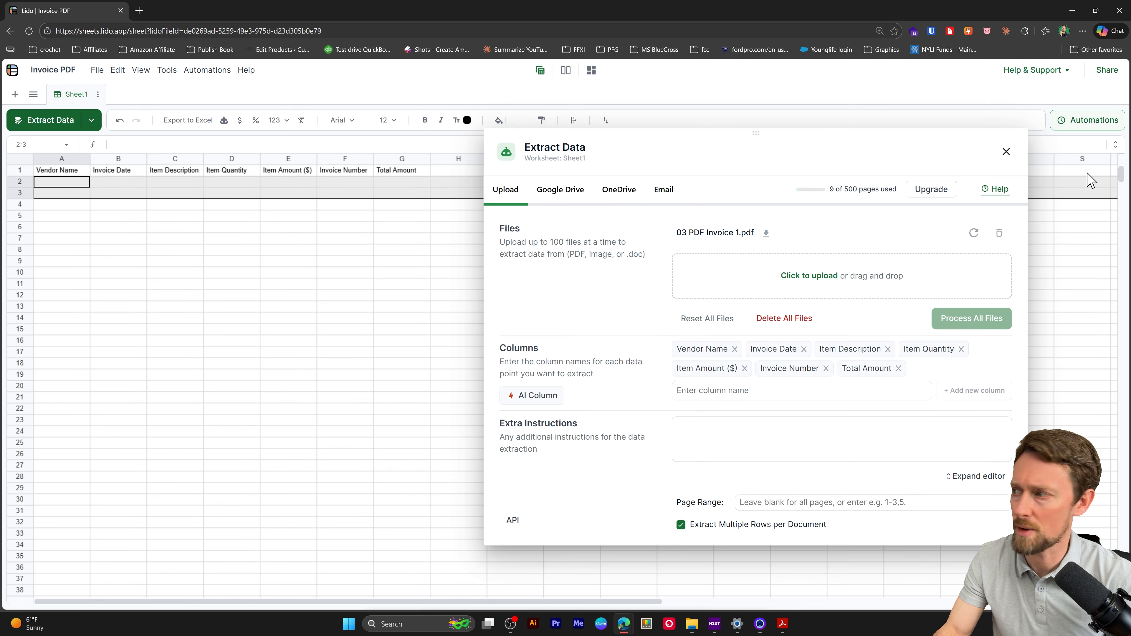
left_click(973, 232)
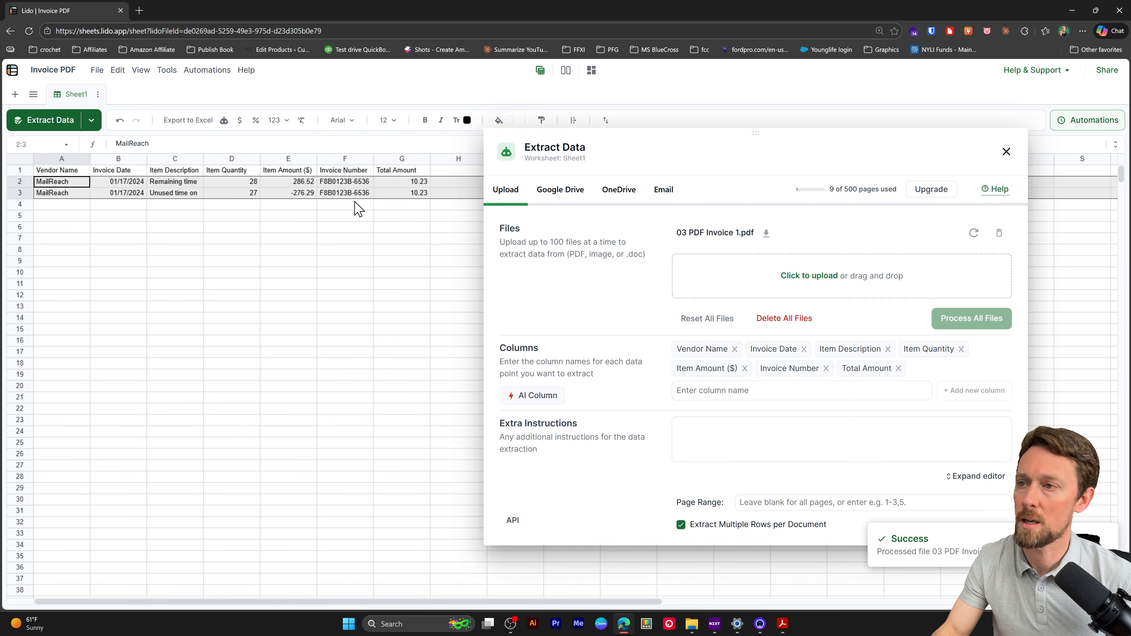
Delete sheet rows 2 to 4 and remove 03 PDF Invoice 1.pdf from the extraction files
left_click(406, 183)
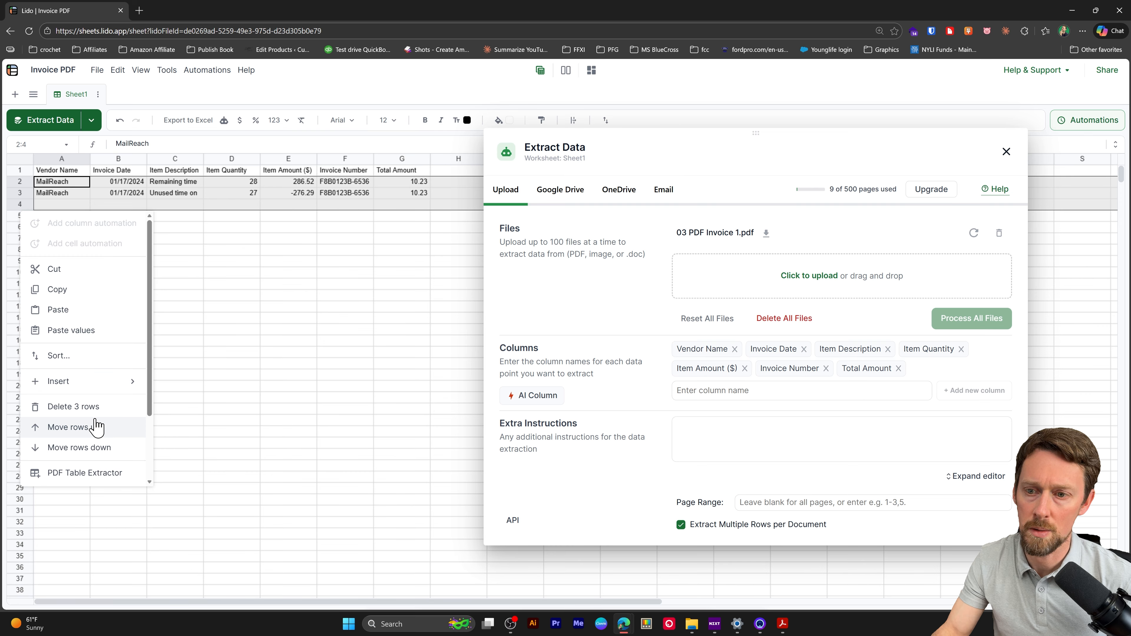
left_click(96, 407)
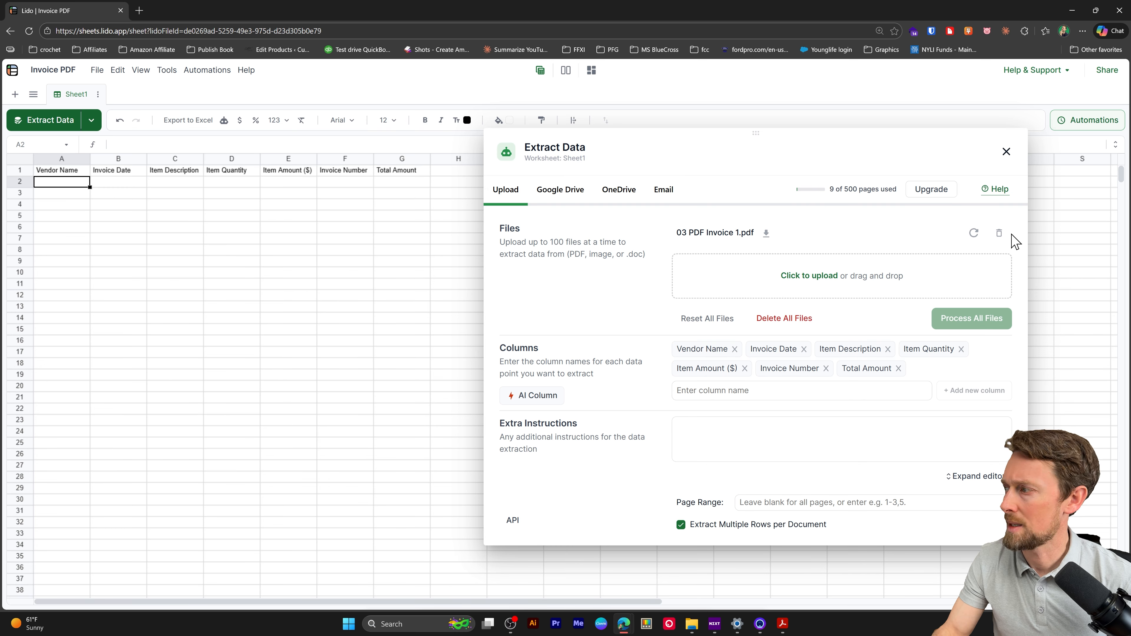
left_click(999, 233)
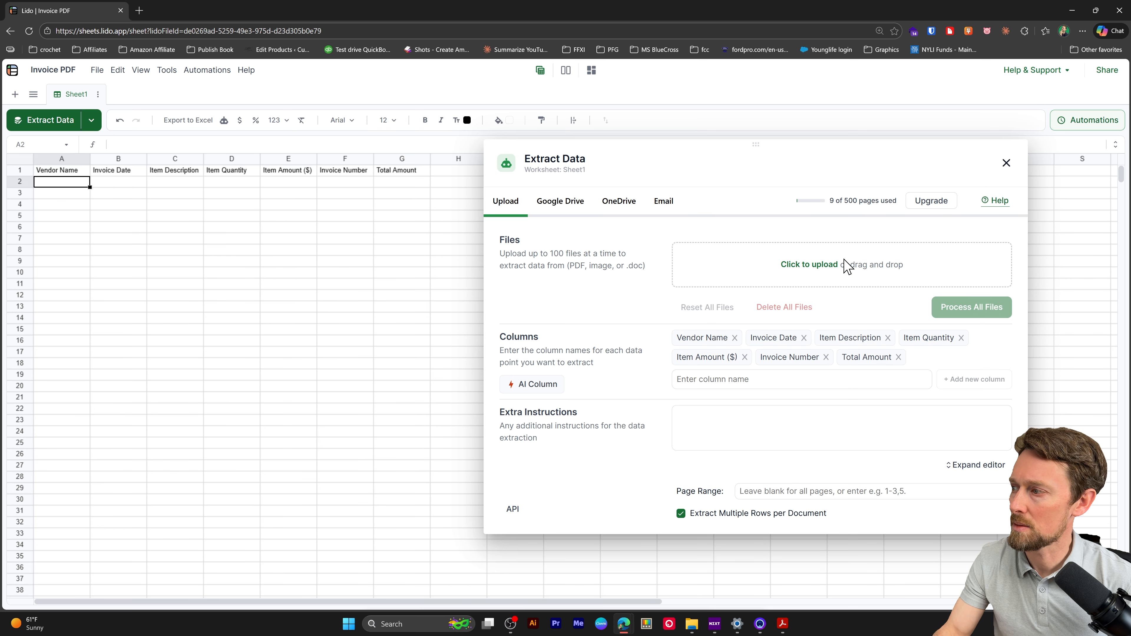
Upload 03 PDF Invoice 1.pdf and 03 PDF Invoice 2.pdf together and extract the data from each file
left_click(821, 264)
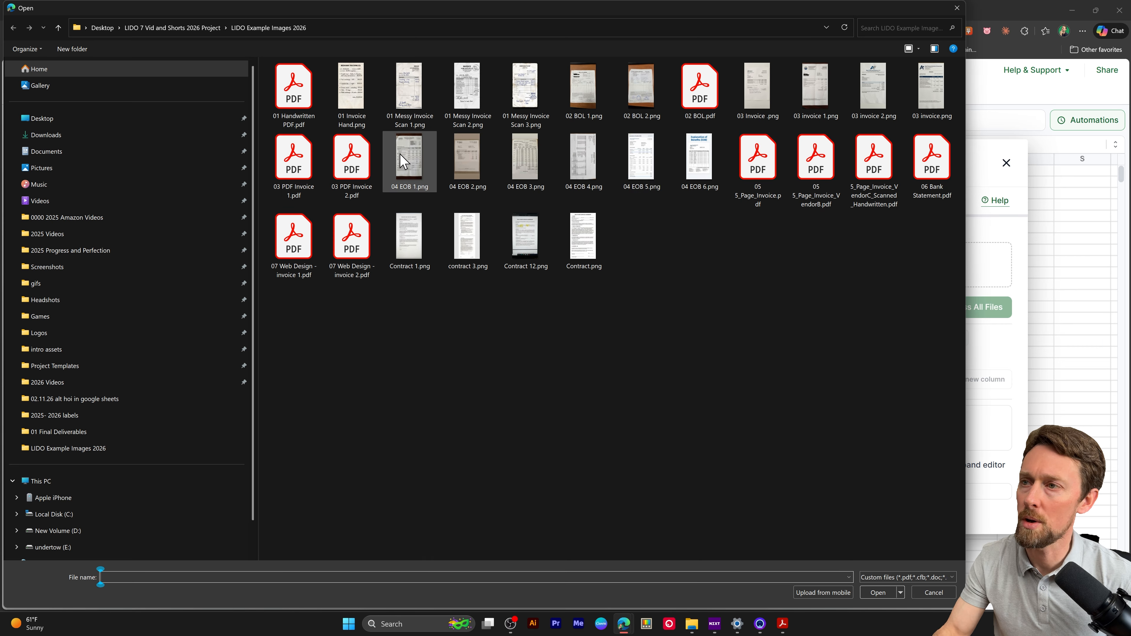
left_click(293, 161)
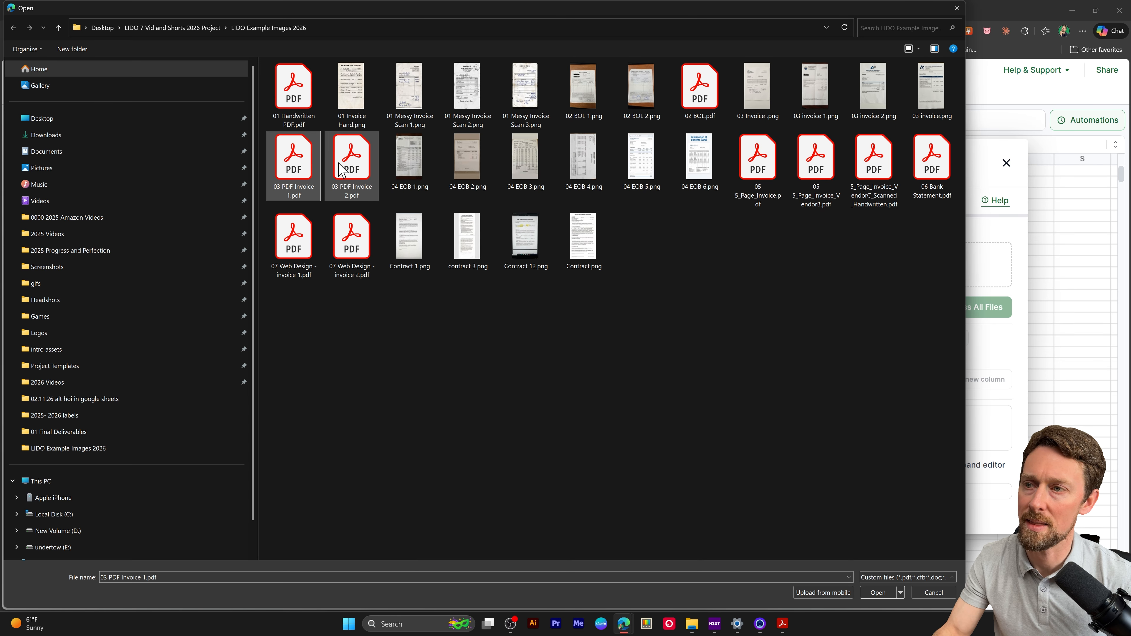
left_click(352, 159, "ctrl")
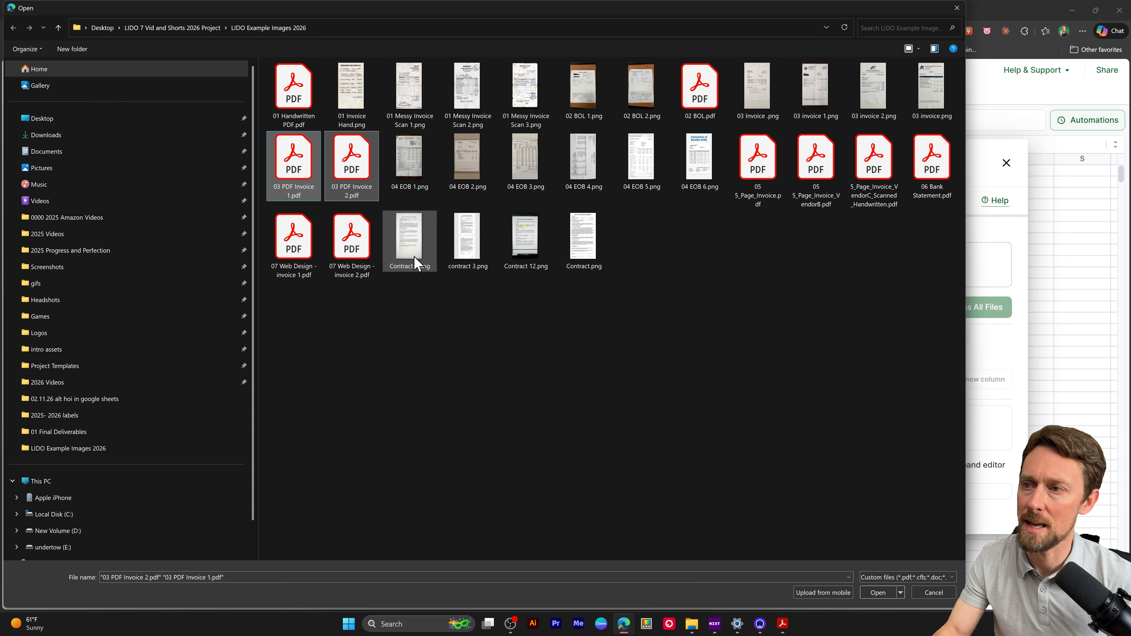
left_click(877, 592)
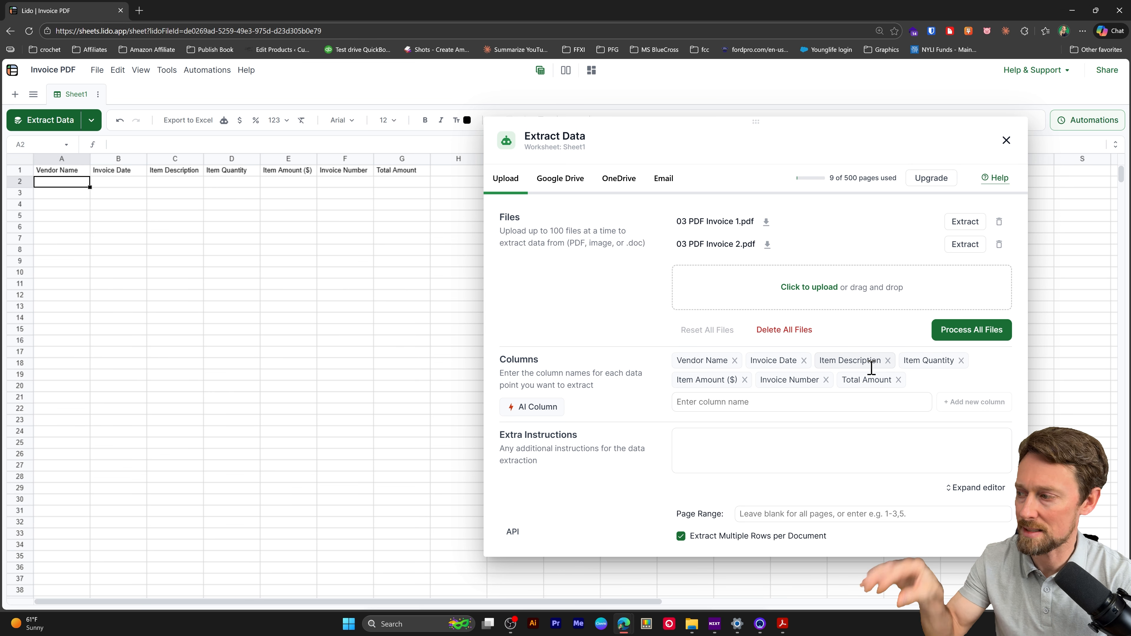
left_click(964, 222)
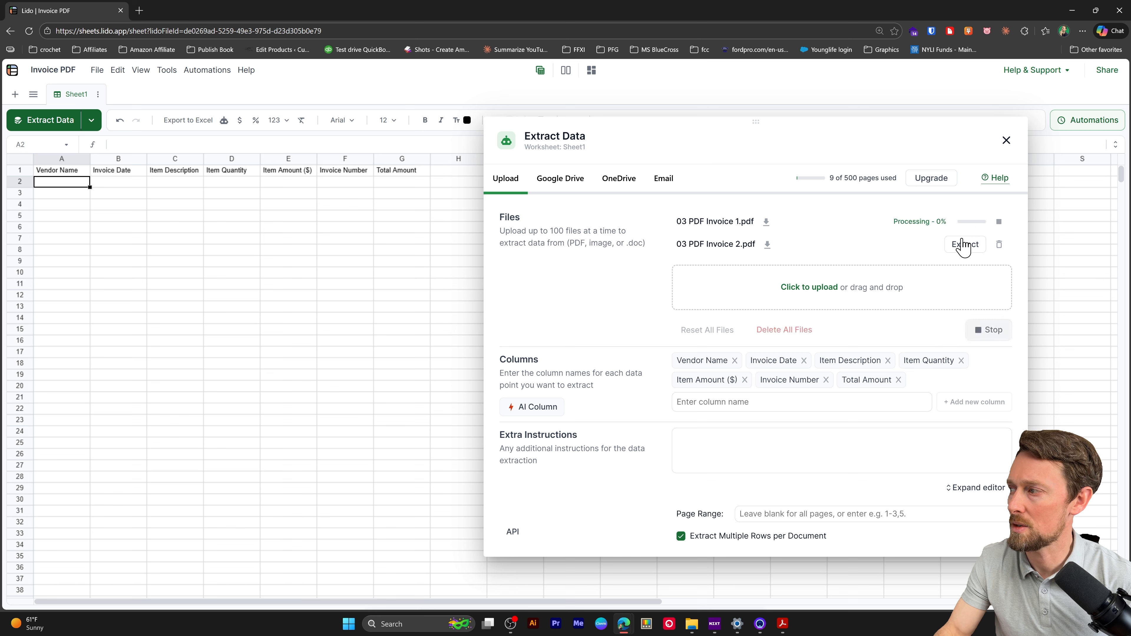
left_click(965, 244)
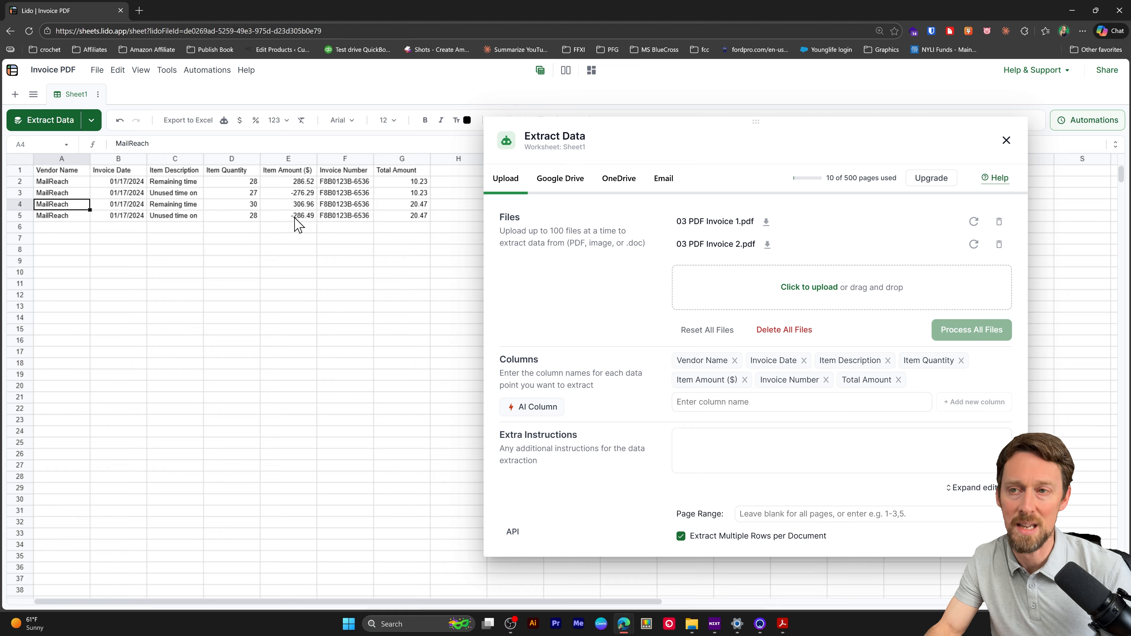
Export the sheet's values to Excel and open the downloaded Invoice PDF.xlsx
left_click(96, 71)
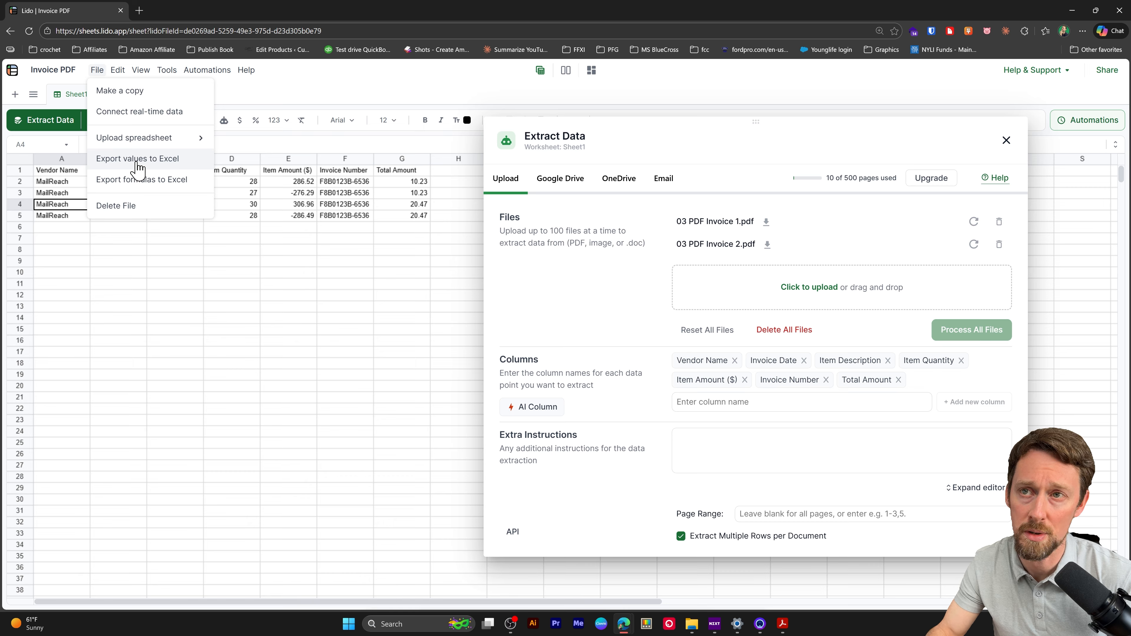
left_click(137, 165)
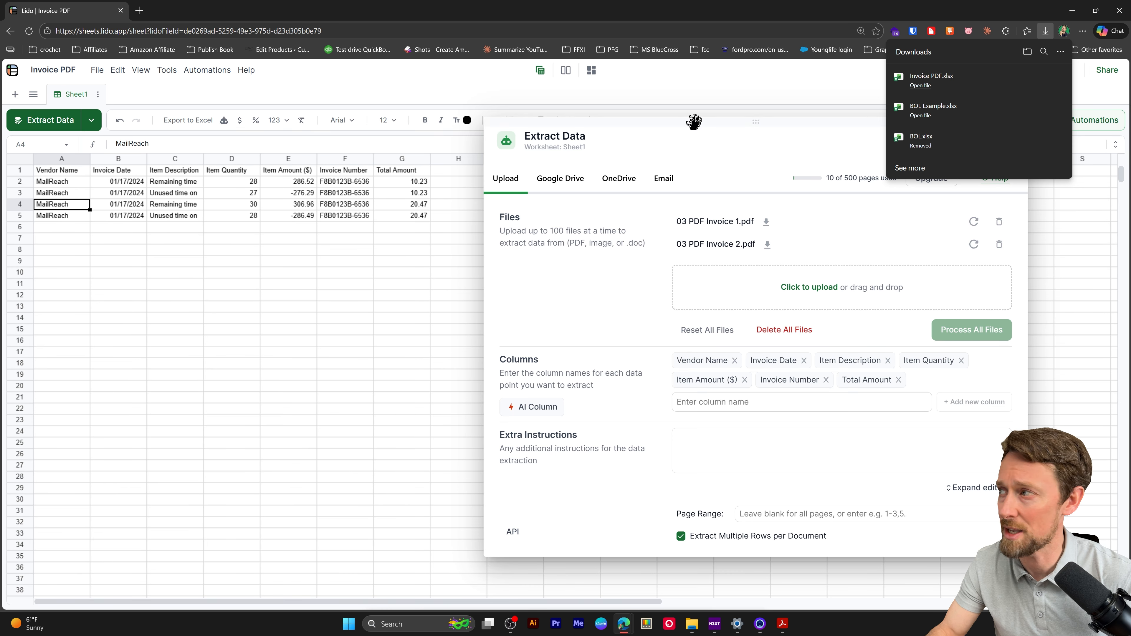
left_click(965, 86)
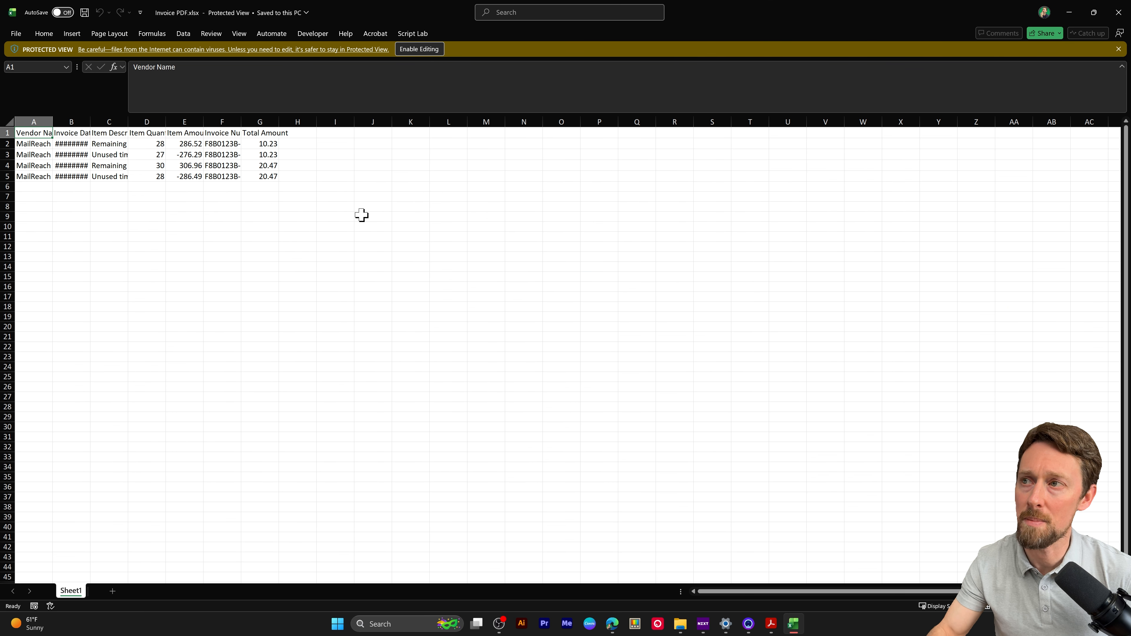
Enable editing of the workbook in Excel and autofit the widths of all columns to their contents
left_click(414, 50)
key("ctrl+a")
key("alt+h")
key("o")
key("i")
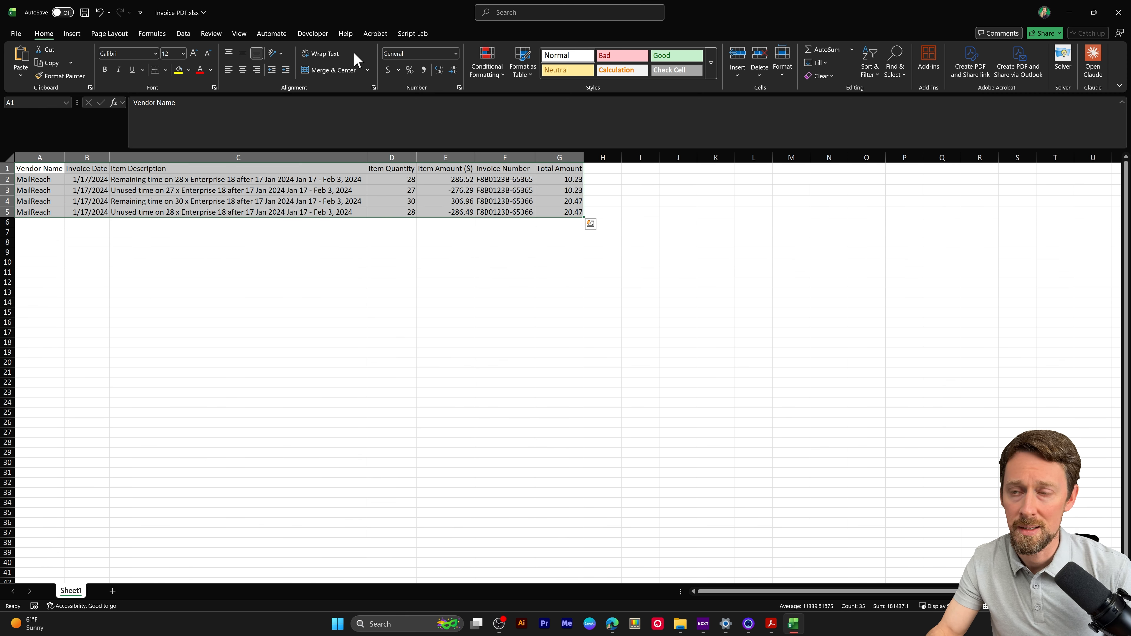